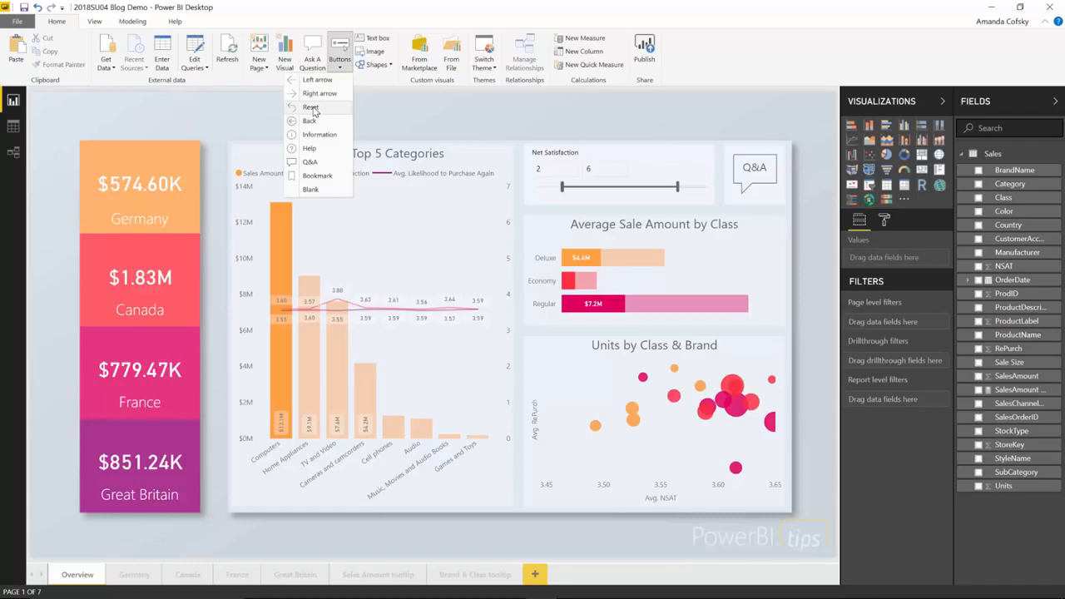
Step: Insert a Reset button and place it in the blank area above the Net Satisfaction slicer and Q&A button
left_click(313, 109)
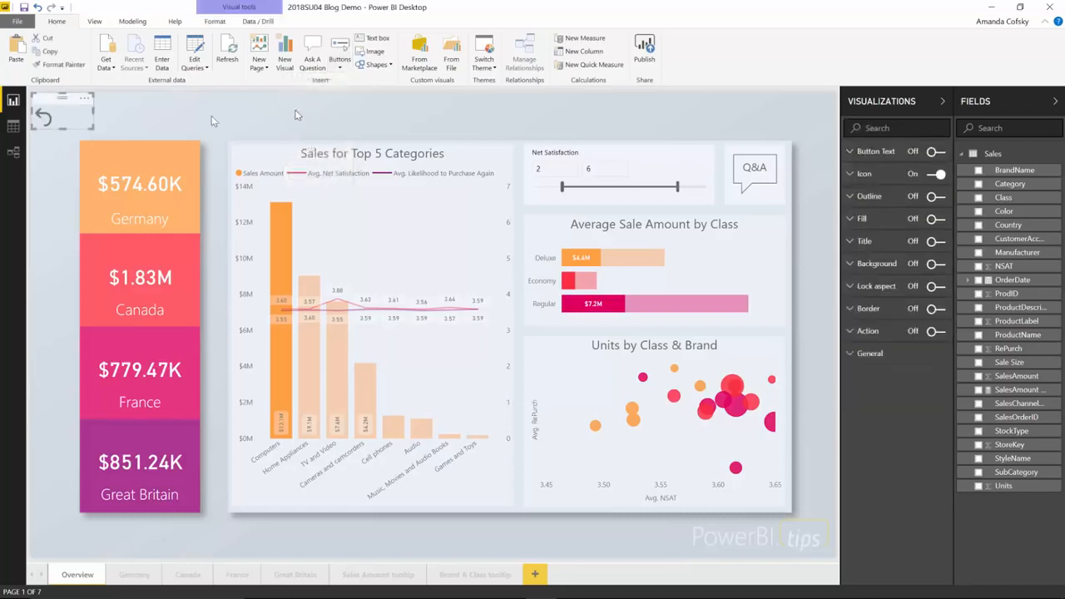
left_click_drag(61, 98, 701, 110)
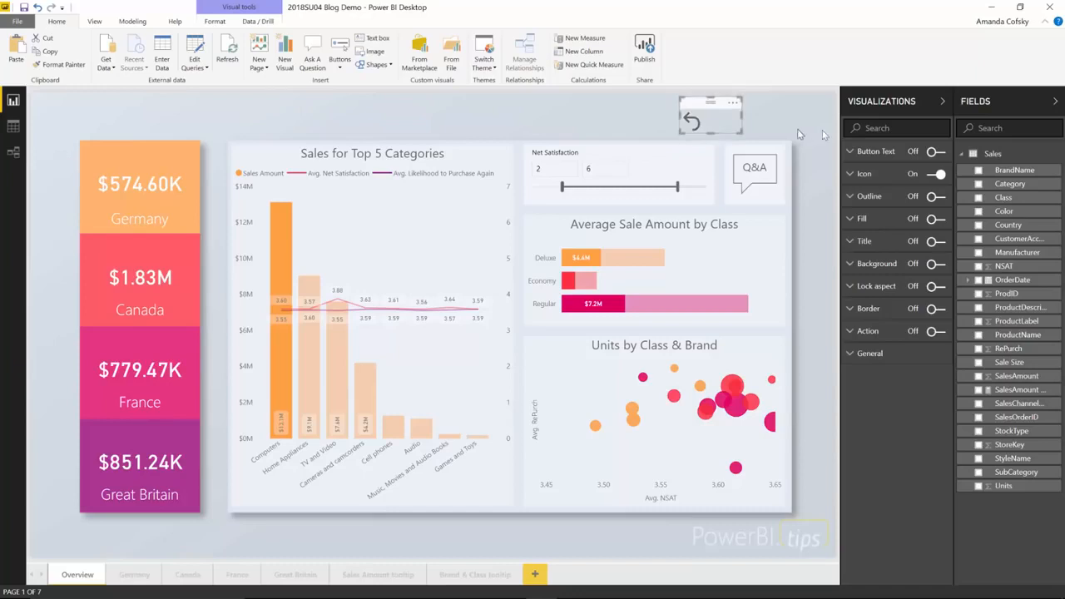
Step: Turn on the new button's text and set it to "Reset"
left_click(932, 154)
left_click(876, 158)
left_click(903, 198)
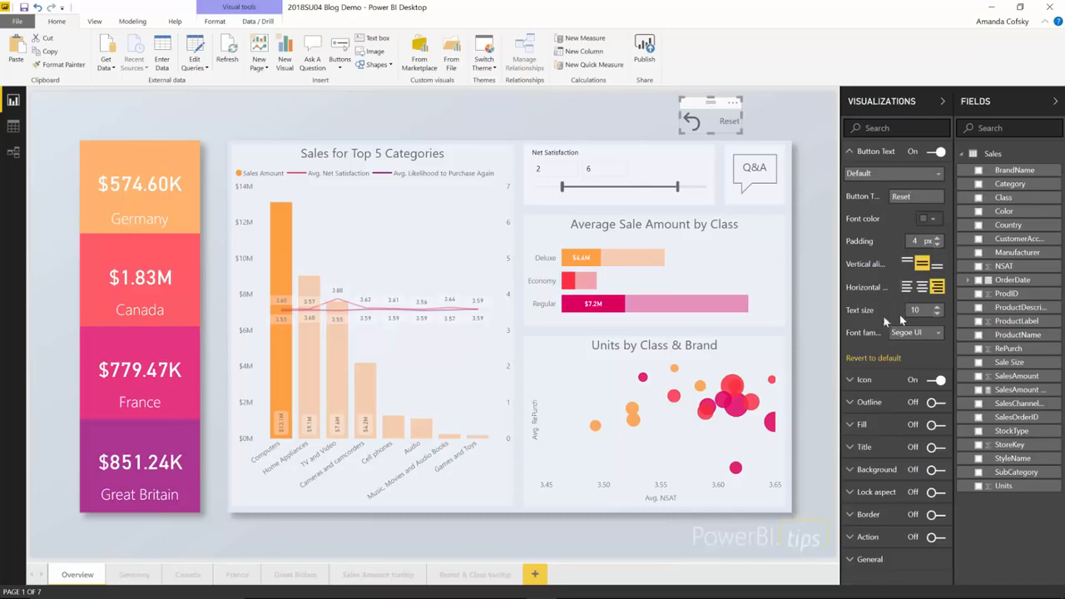
Step: Format the button text with text size 14, 12 px padding and the red theme color
left_click(938, 307)
left_click(938, 307)
left_click(937, 239)
left_click(937, 239)
left_click(938, 239)
left_click(937, 239)
left_click(937, 239)
left_click(938, 239)
left_click(938, 239)
left_click(937, 239)
left_click(932, 223)
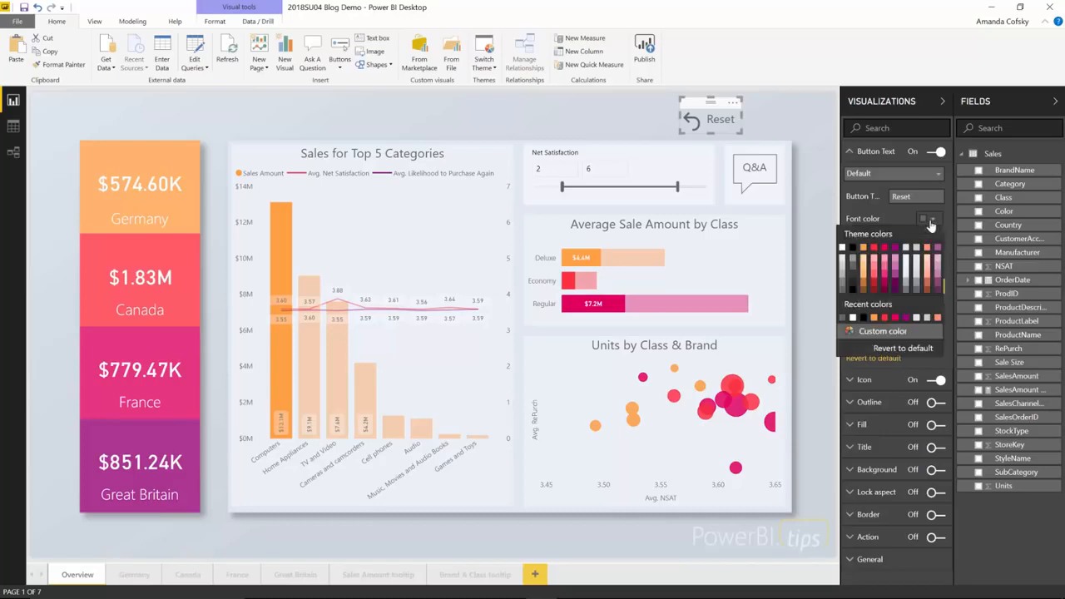
left_click(875, 251)
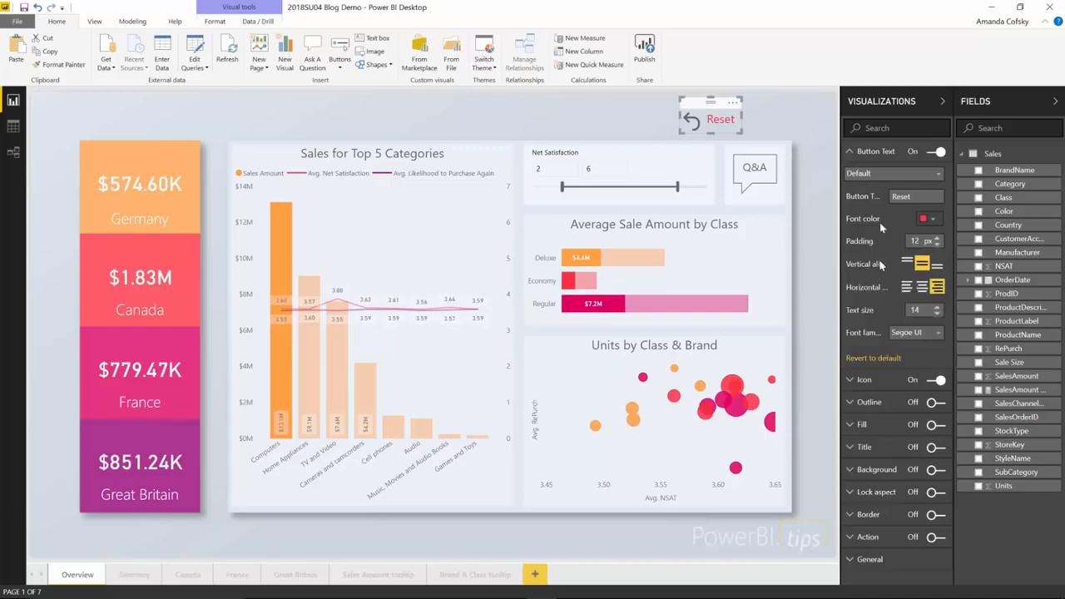
left_click(873, 155)
Step: Set the button icon's line color to the same red theme color as its text
left_click(868, 175)
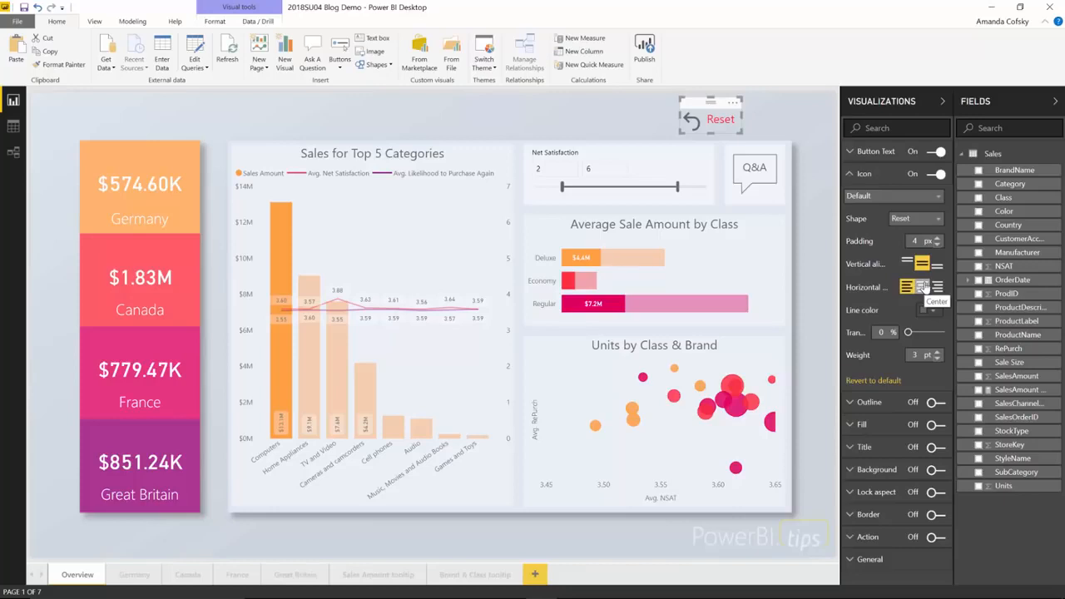
left_click(927, 309)
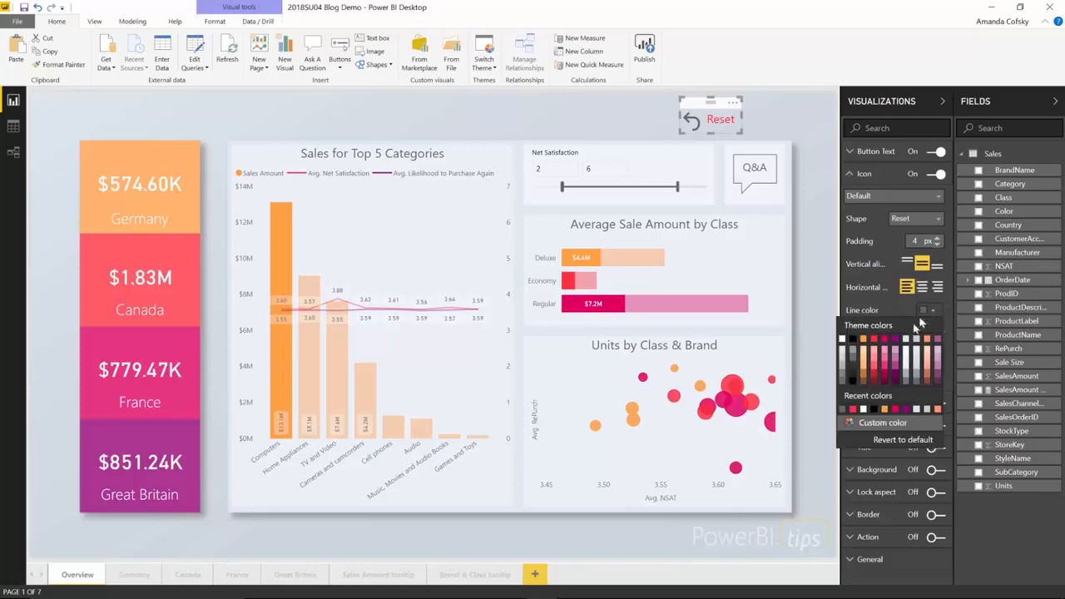
left_click(874, 340)
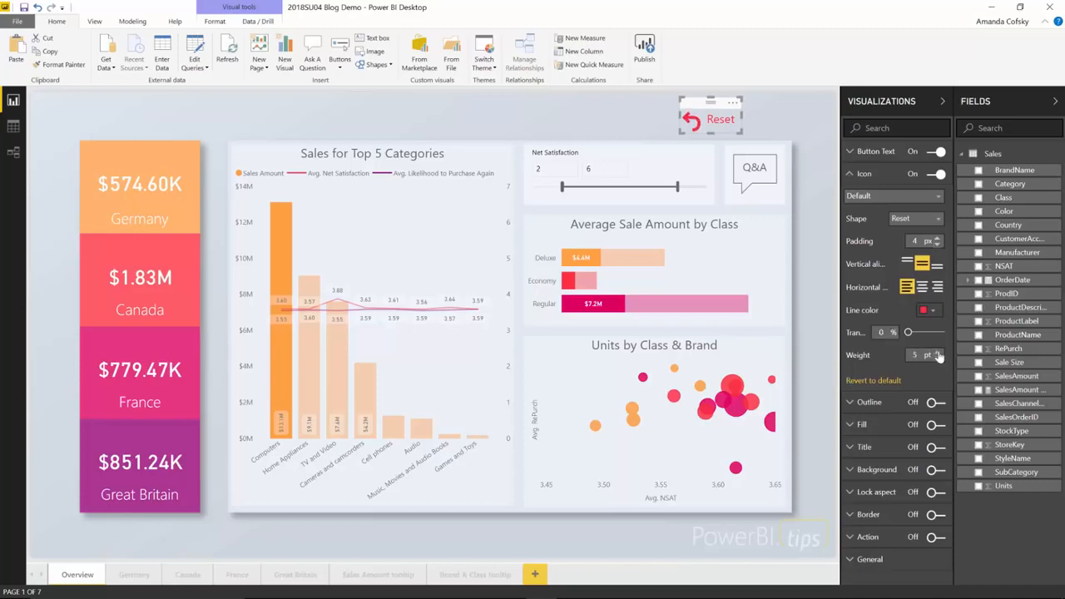
Step: Try heavier line weights on the button icon, return it to 3 pt and look over the available icon shapes
left_click(937, 352)
left_click(938, 352)
left_click(937, 352)
left_click(938, 358)
left_click(938, 359)
left_click(938, 359)
left_click(899, 221)
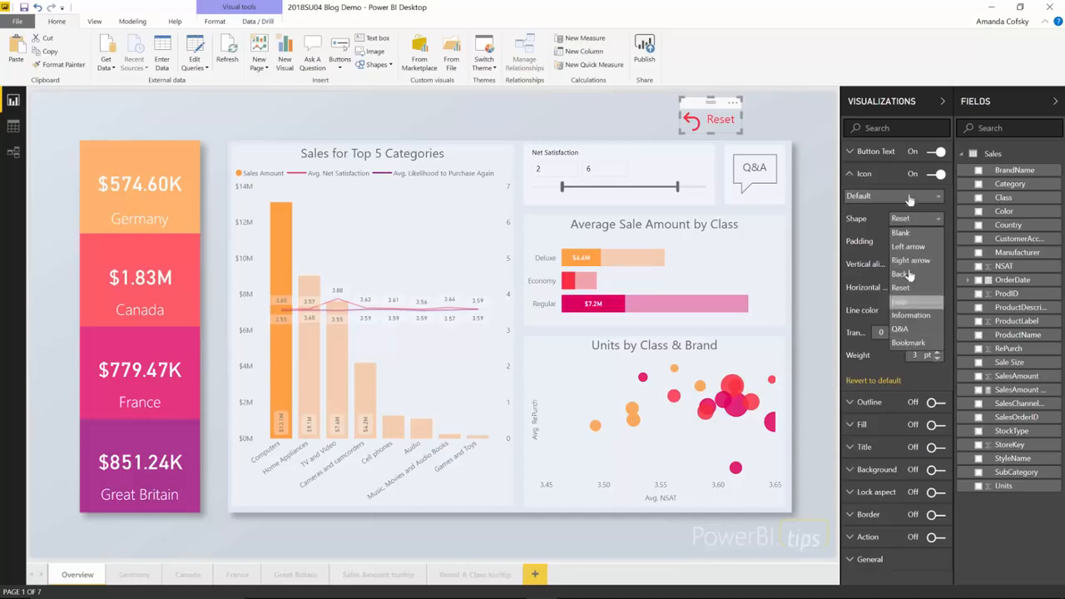
left_click(874, 224)
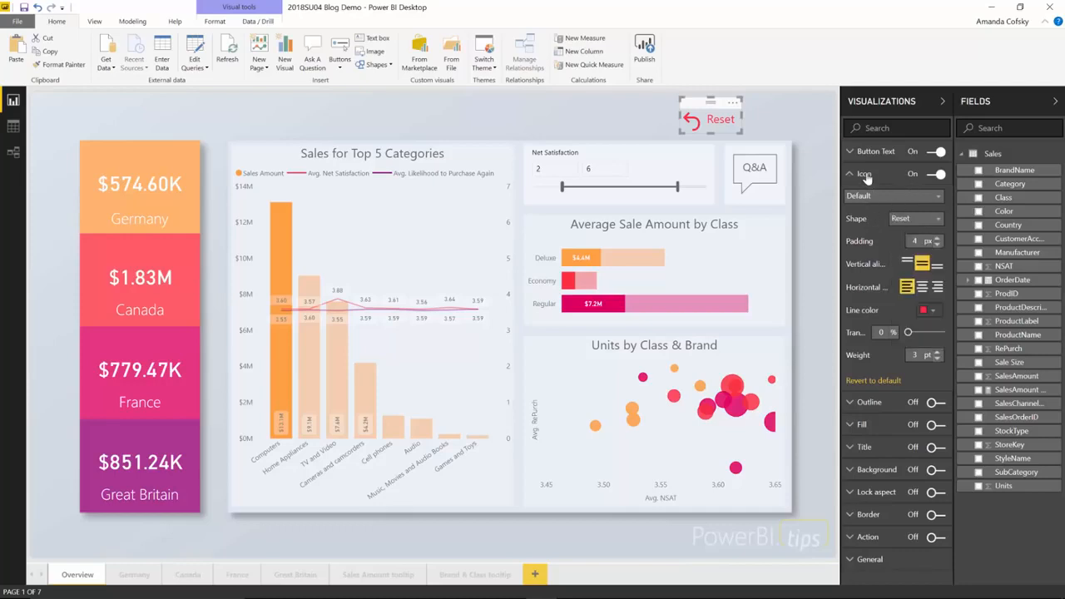
left_click(866, 175)
Step: Turn on the Reset button's fill, keeping the default white color and 50% transparency
left_click(935, 220)
left_click(913, 223)
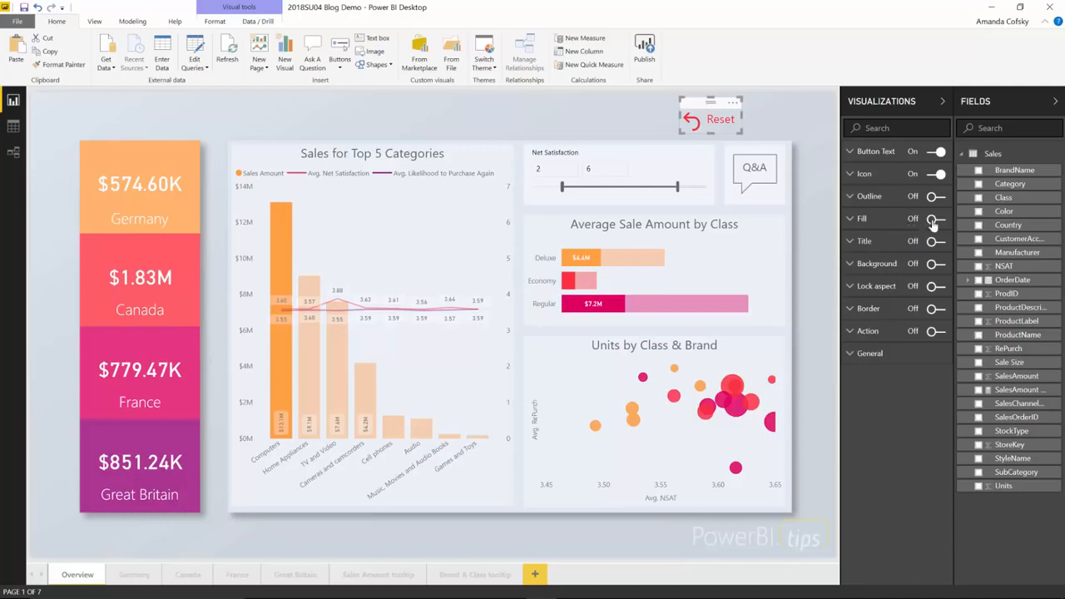
left_click(933, 223)
left_click(906, 223)
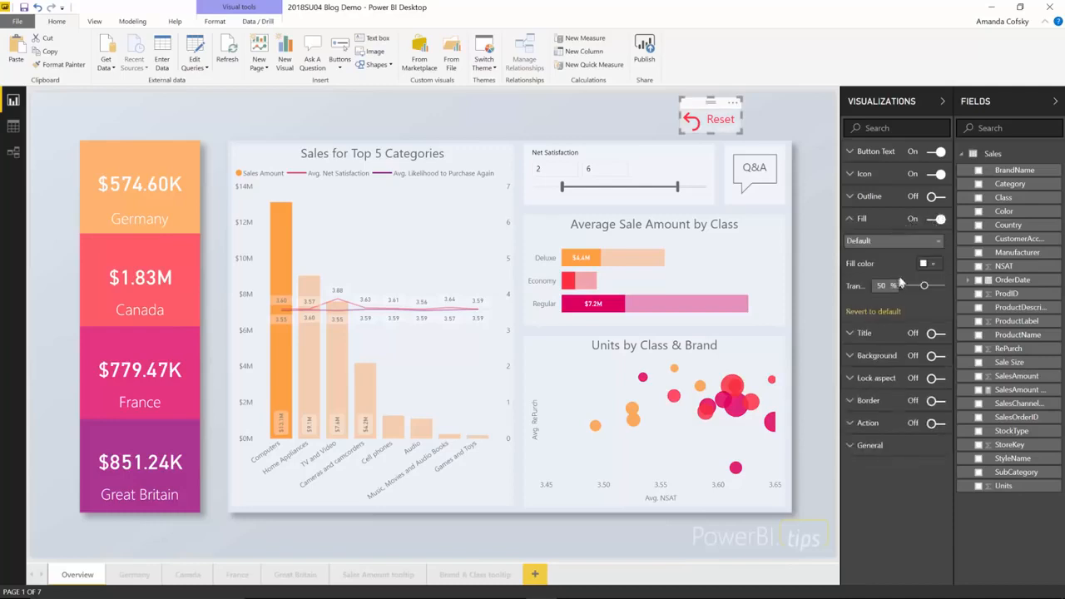
left_click(896, 223)
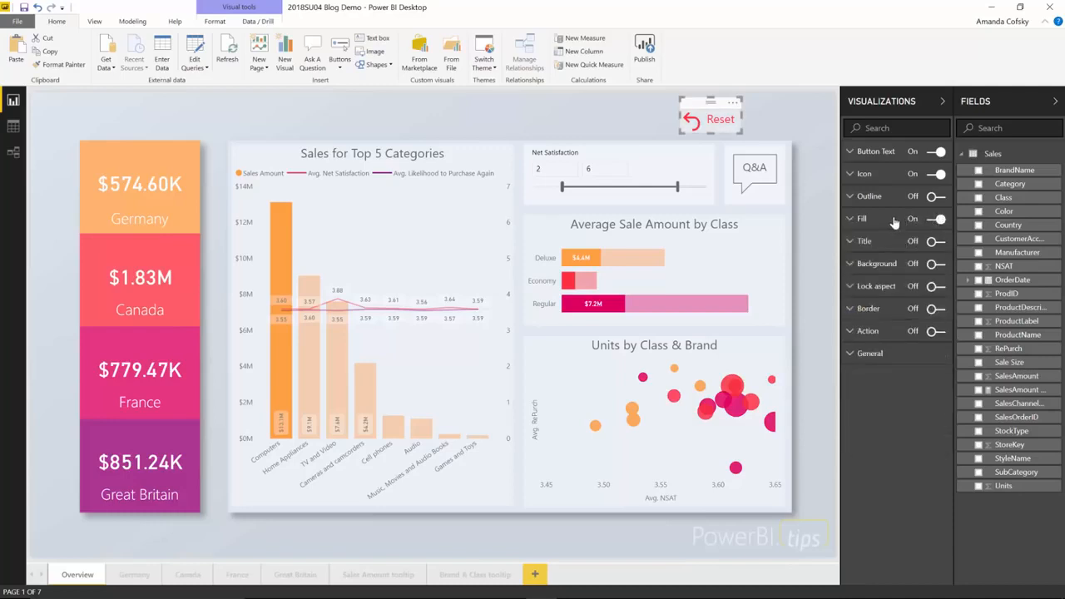
Step: Turn on the Reset button's outline and reduce its weight to a thinner line
left_click(935, 198)
left_click(937, 199)
left_click(885, 198)
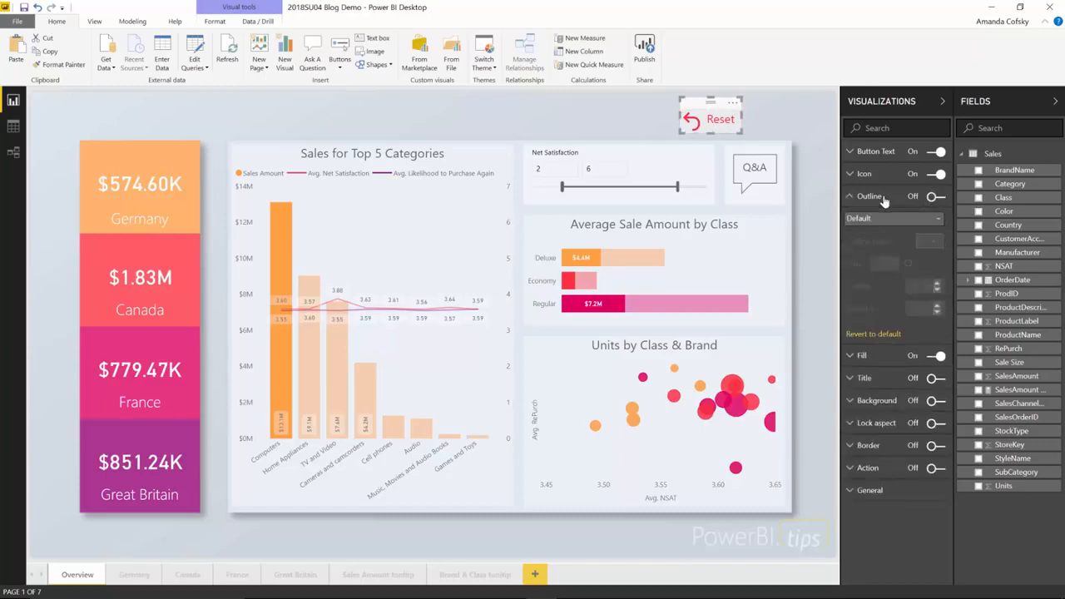
left_click(933, 200)
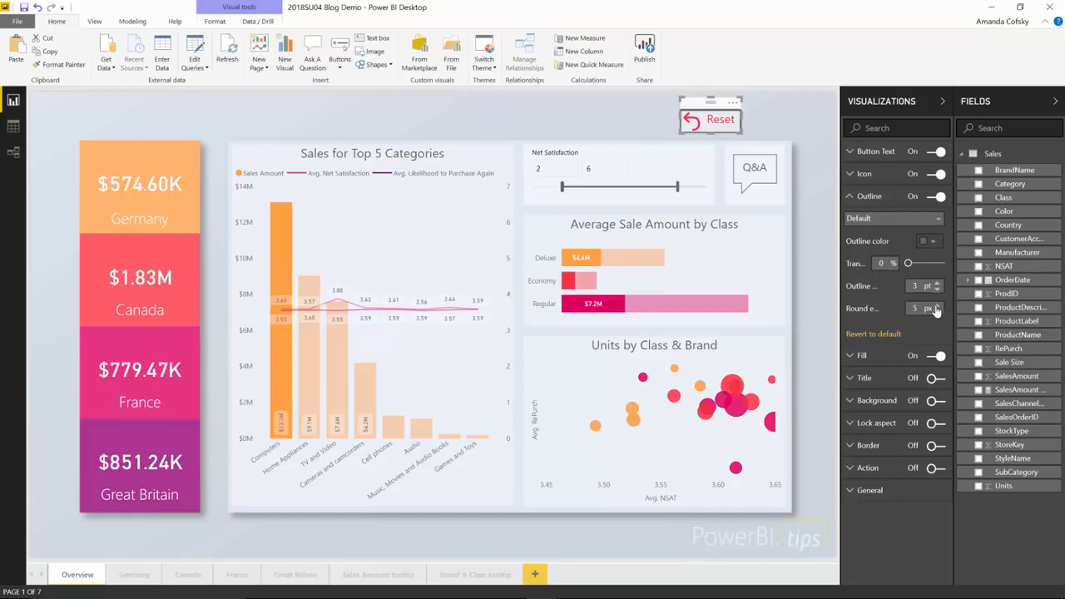
left_click(937, 289)
left_click(938, 289)
left_click(791, 131)
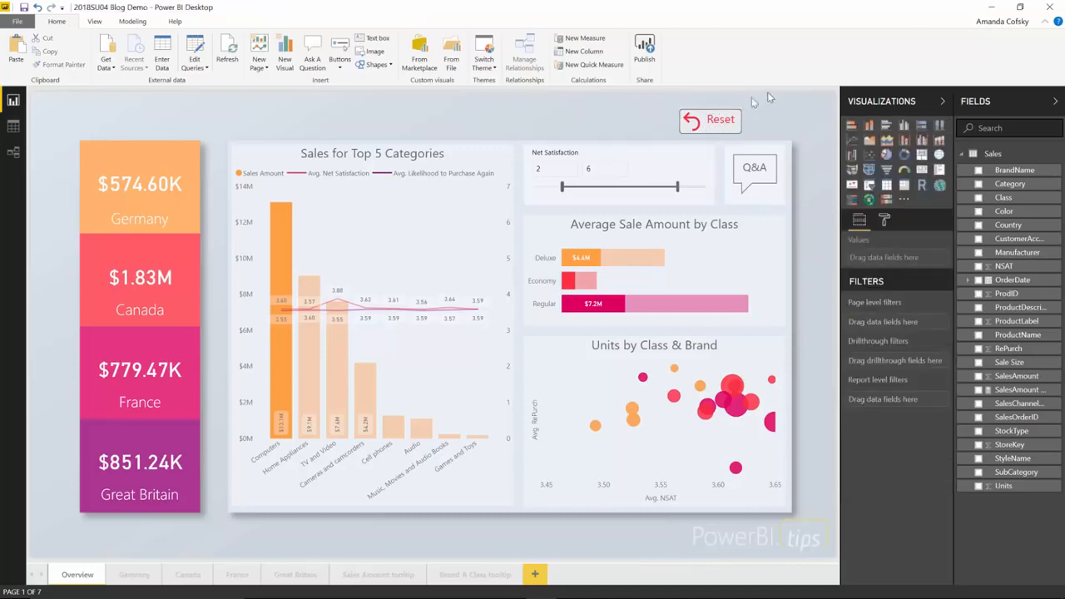
Step: Set the Reset button text's font color to the purple theme color for the Hover state
left_click(697, 107)
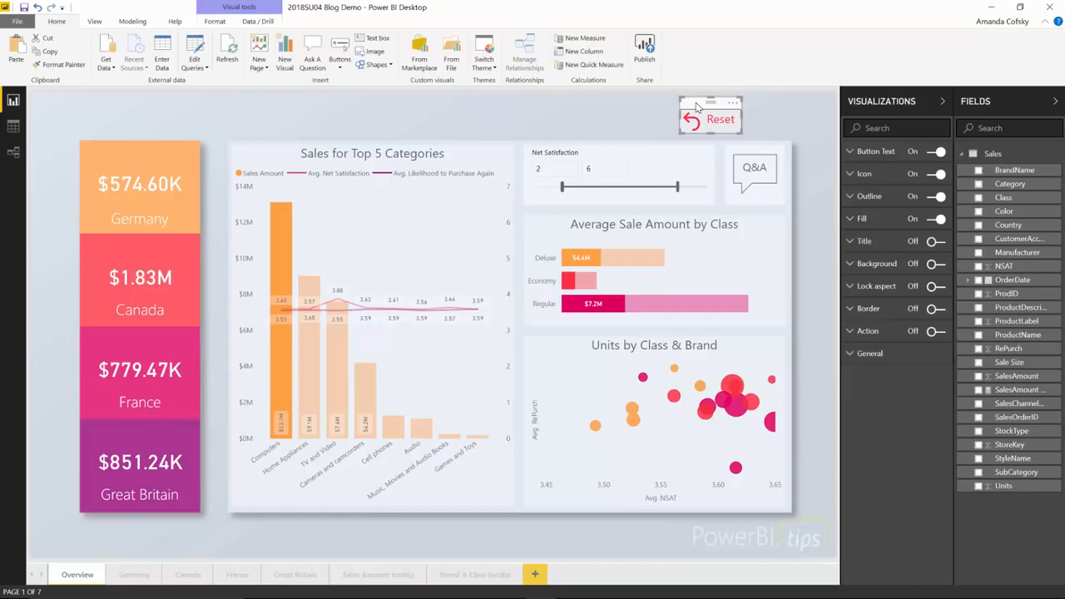
left_click(879, 151)
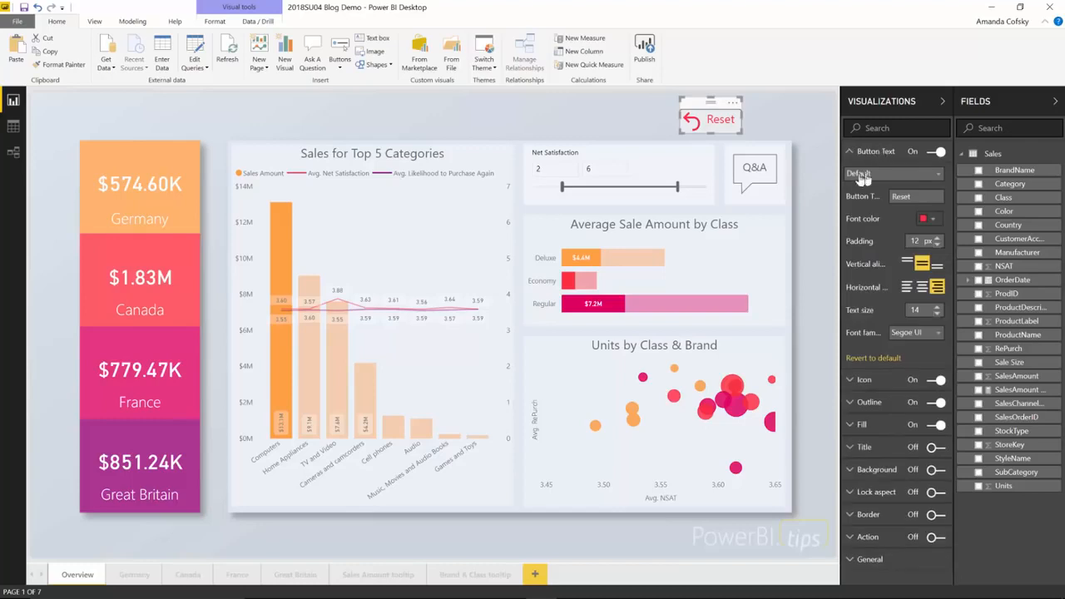
left_click(879, 155)
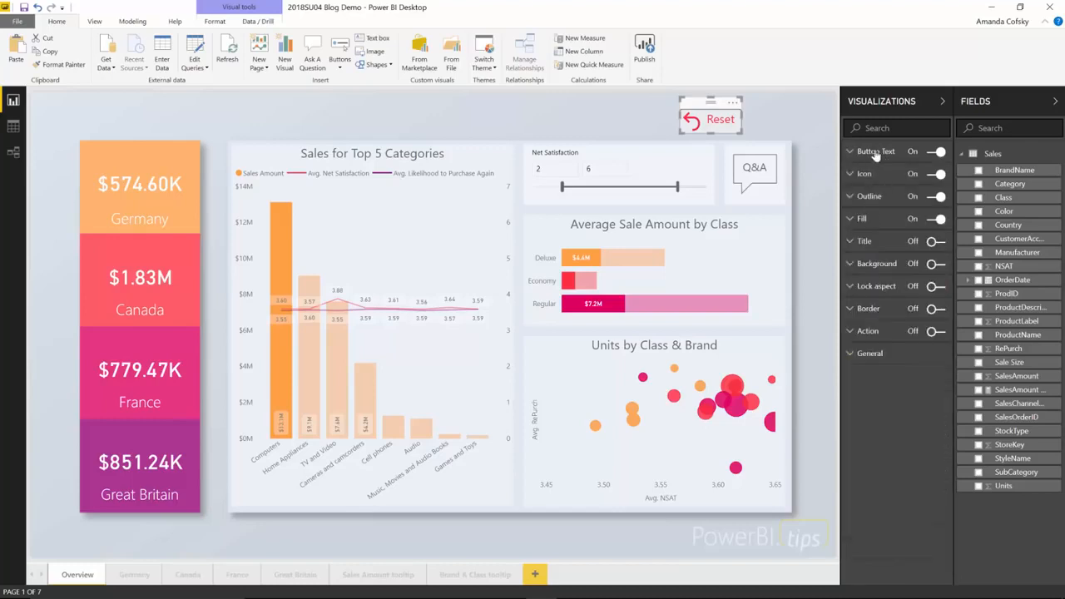
left_click(876, 155)
left_click(866, 174)
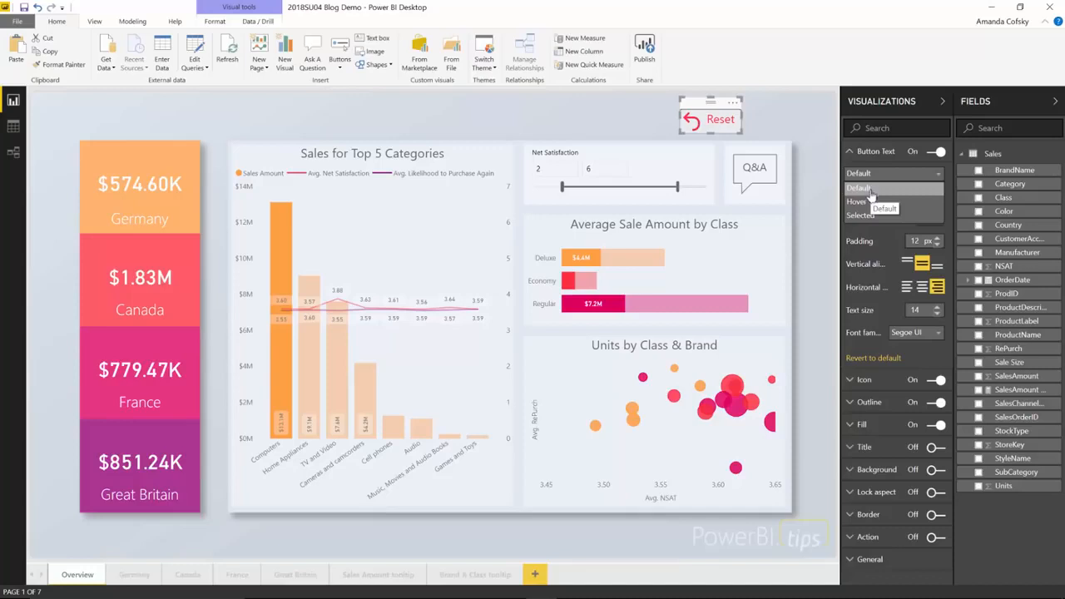
left_click(858, 202)
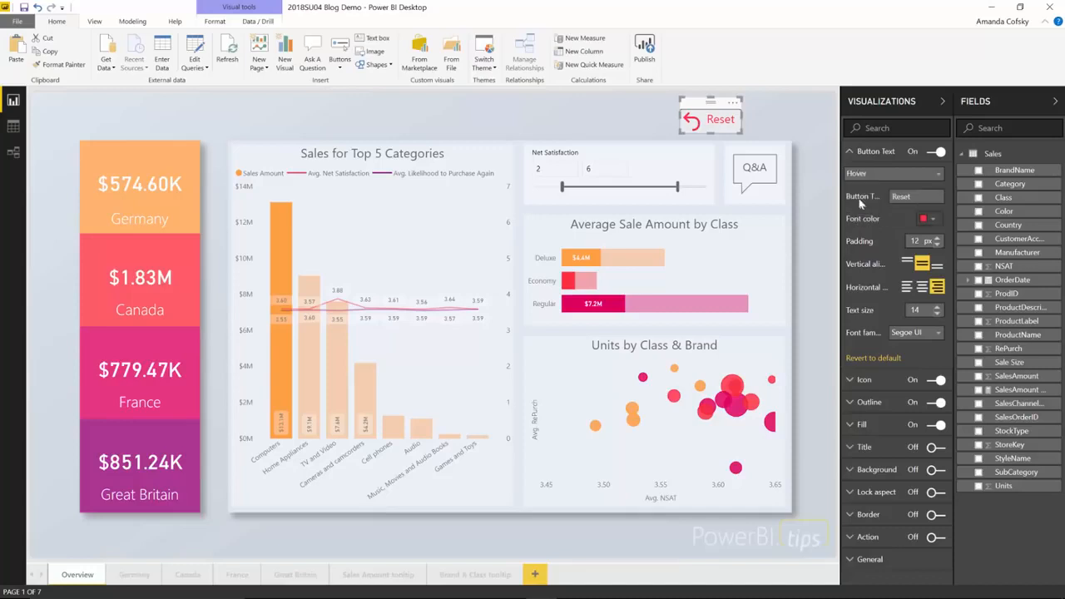
left_click(934, 220)
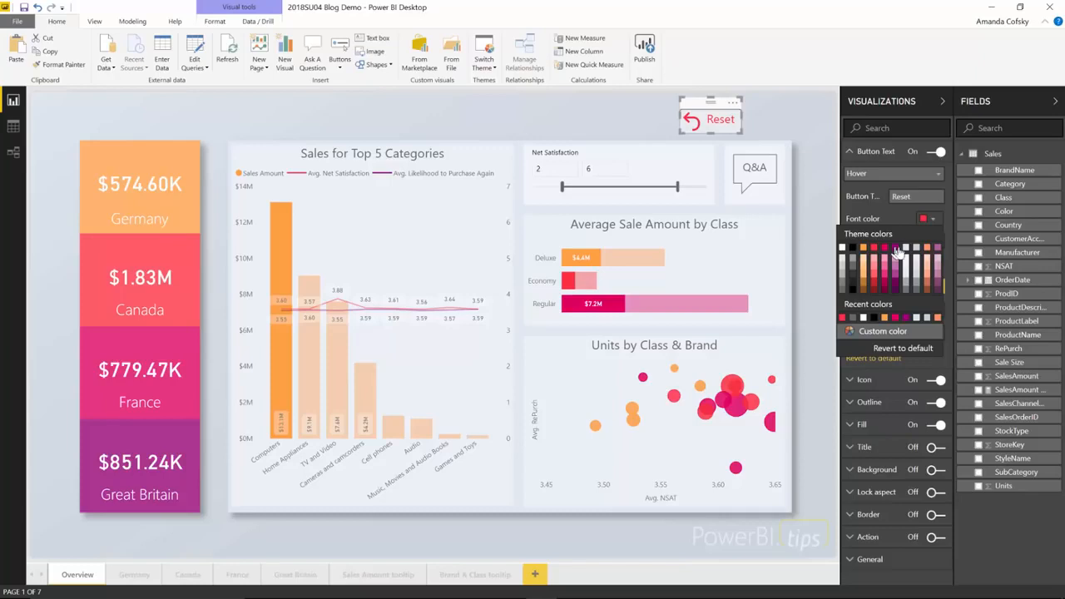
left_click(897, 256)
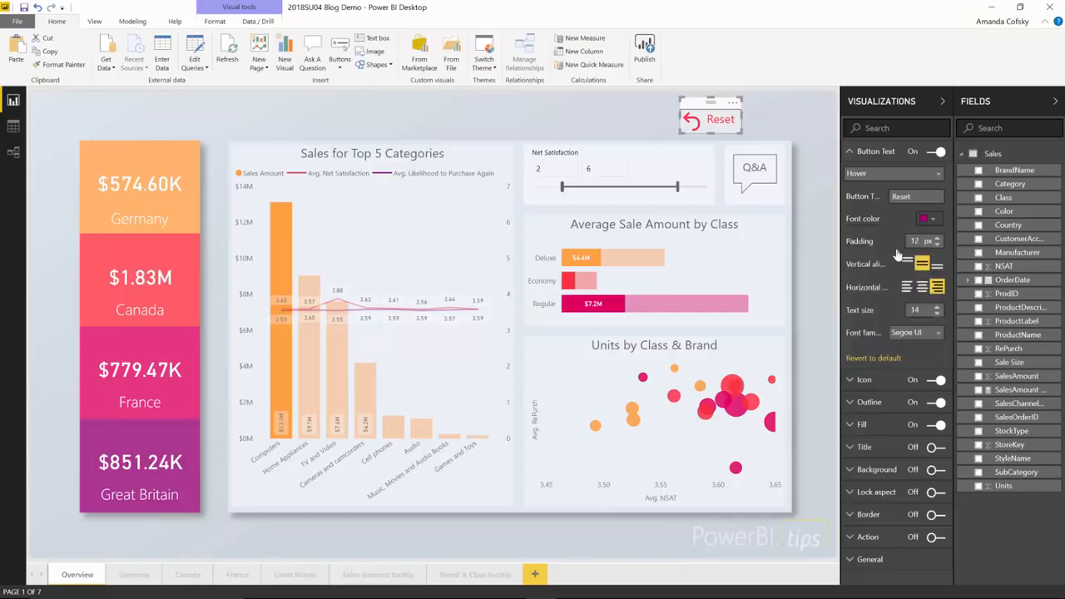
left_click(874, 155)
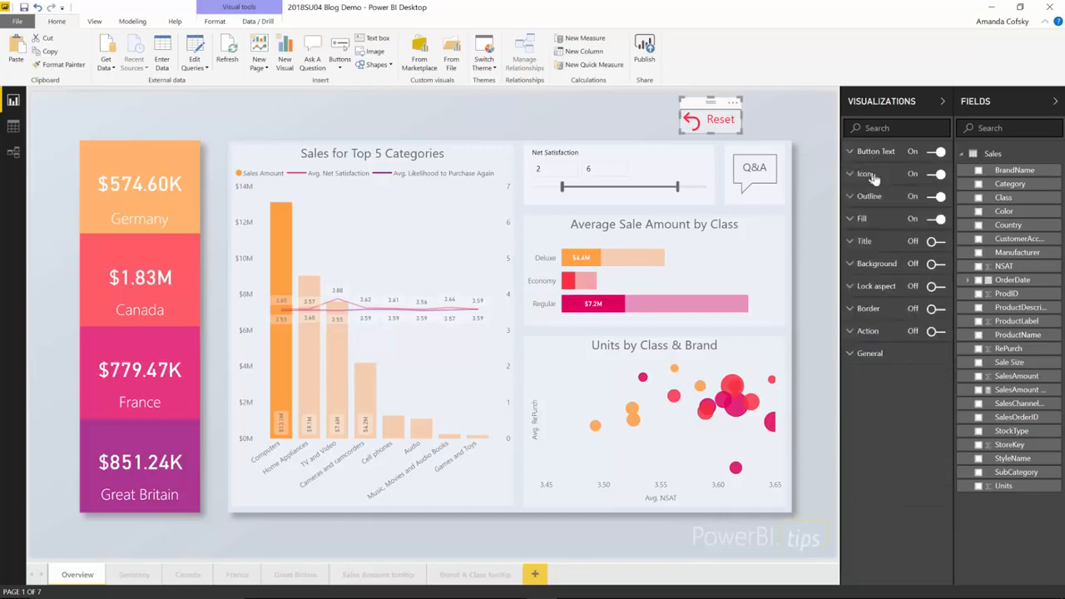
Step: Try magenta and purple line colors on the icon's Default state and return it to the red theme color
left_click(872, 174)
left_click(928, 314)
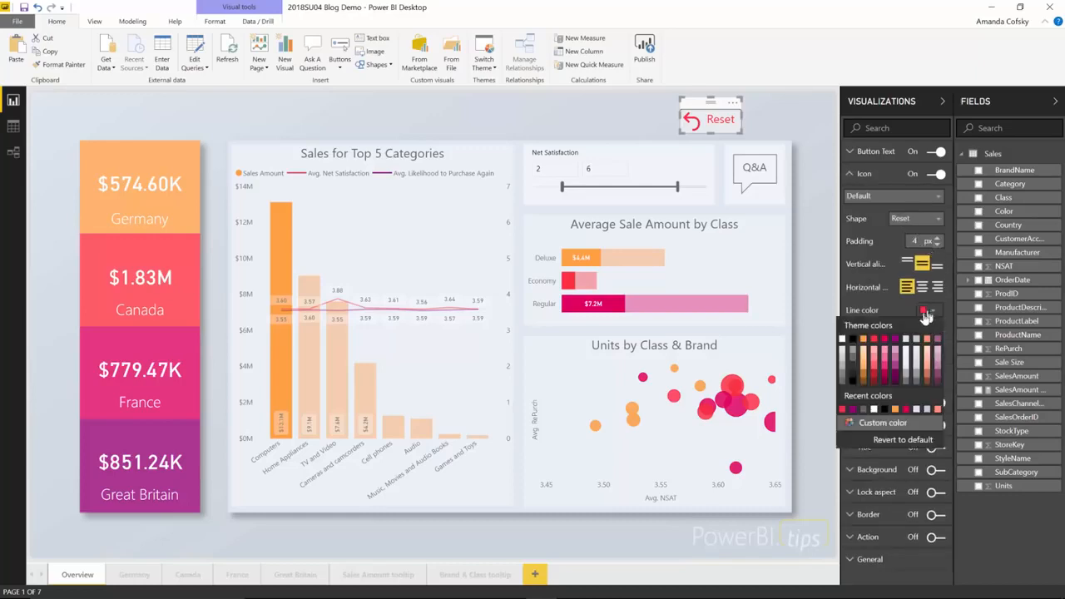
left_click(887, 343)
left_click(934, 315)
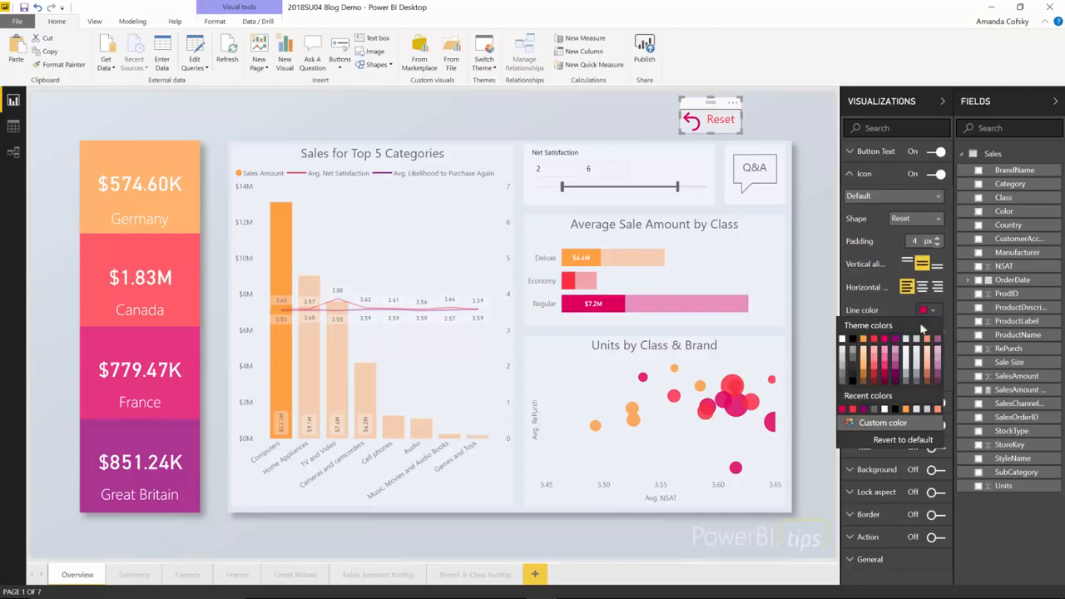
left_click(897, 344)
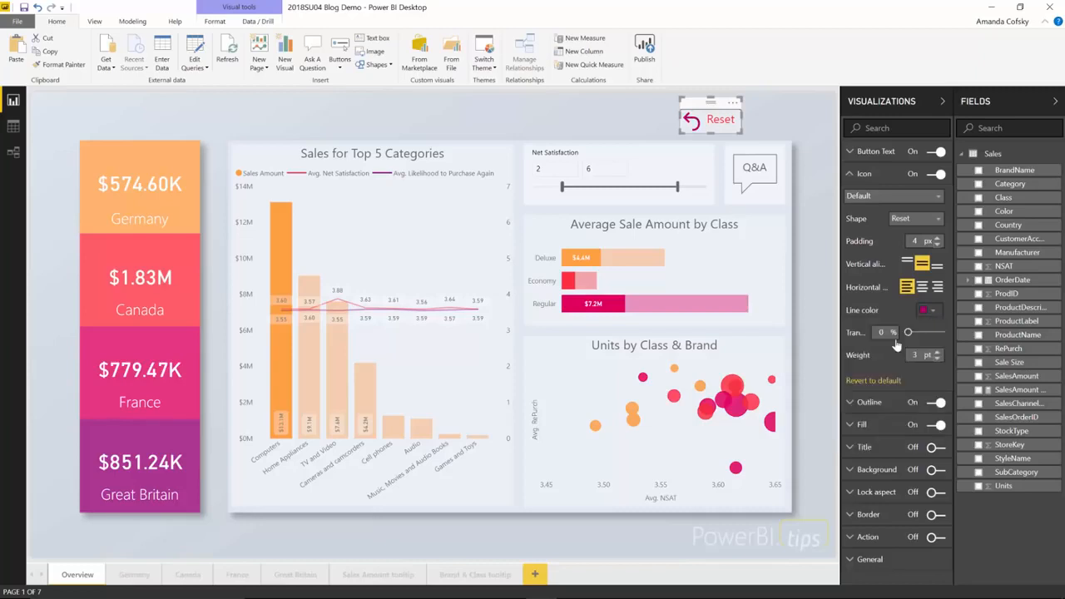
left_click(932, 313)
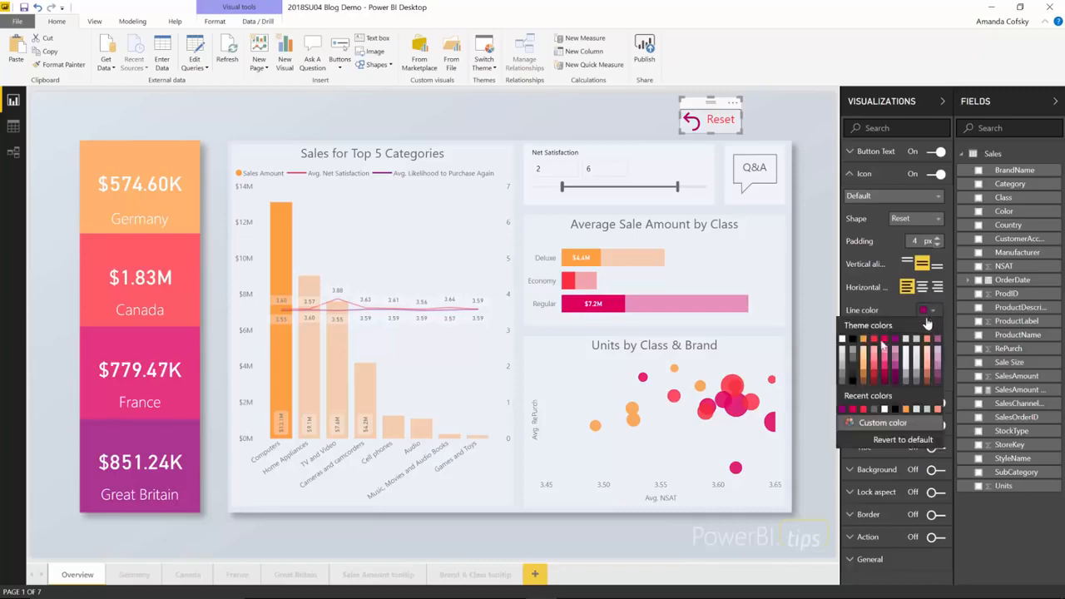
left_click(874, 342)
Step: Set the icon's line color to the magenta theme color for the Hover state
left_click(877, 198)
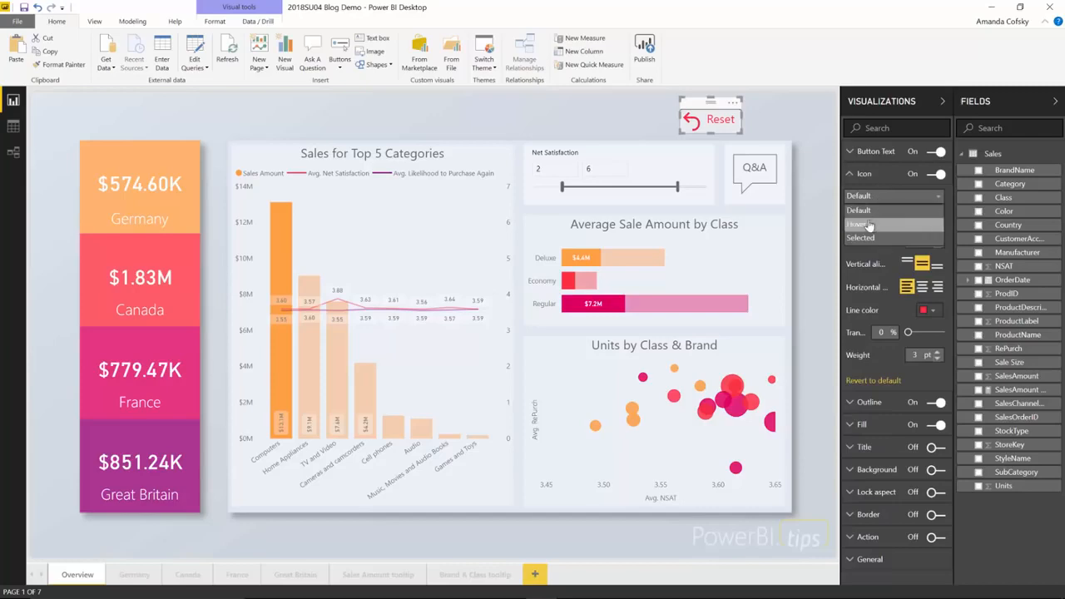
left_click(868, 224)
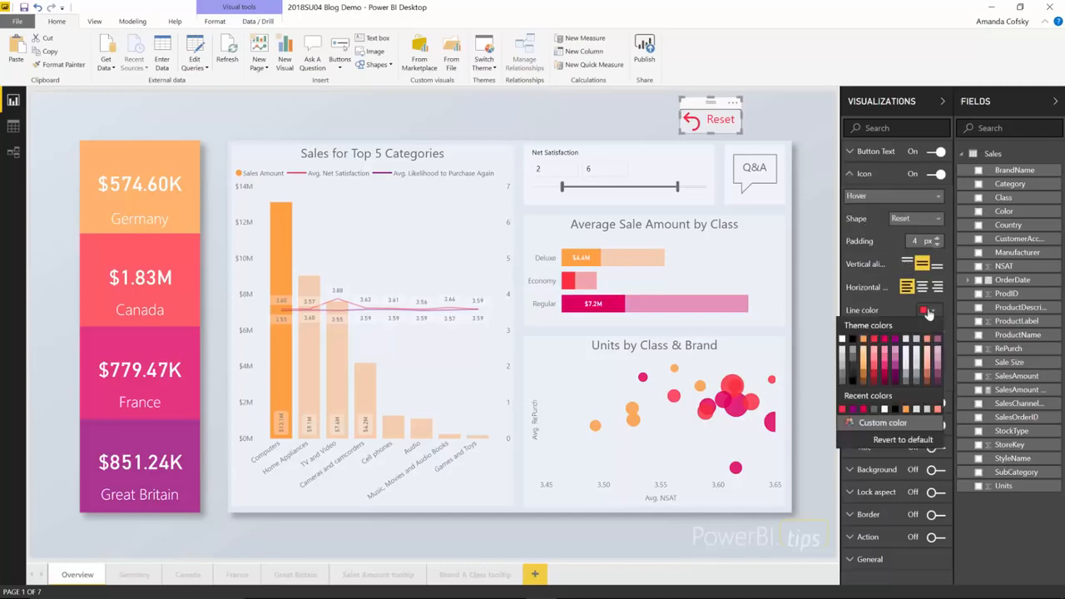
left_click(887, 346)
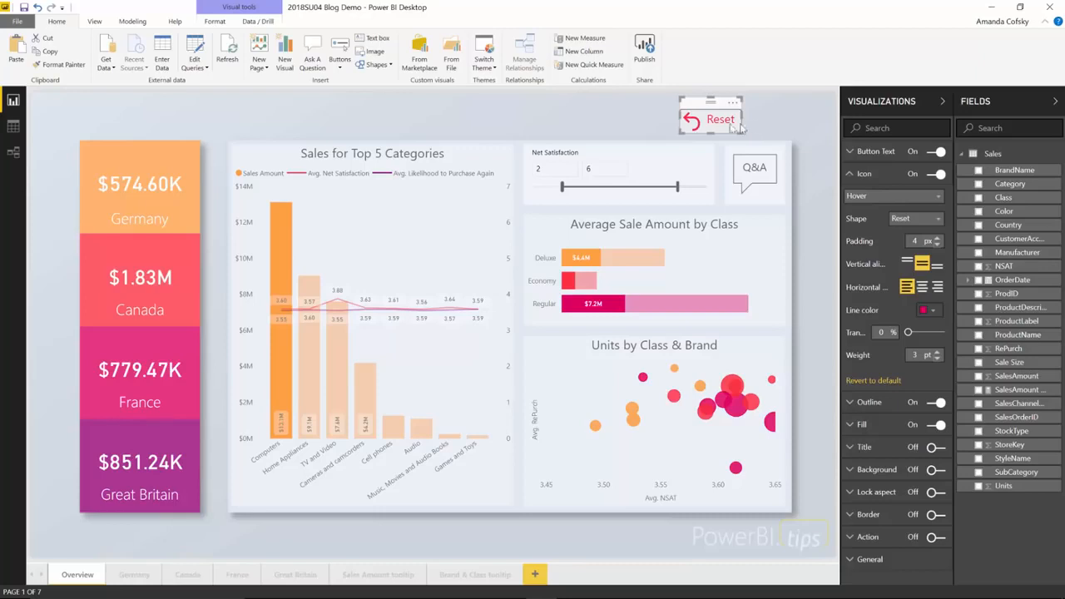
Step: Set the icon's line weight to 6 pt for the Selected state
left_click(862, 197)
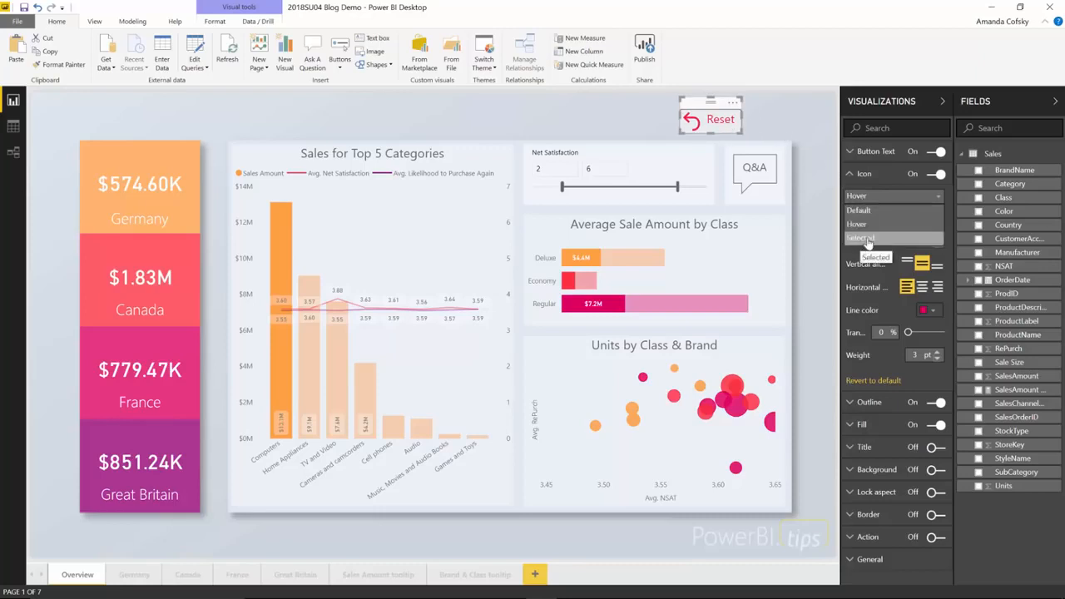
left_click(868, 240)
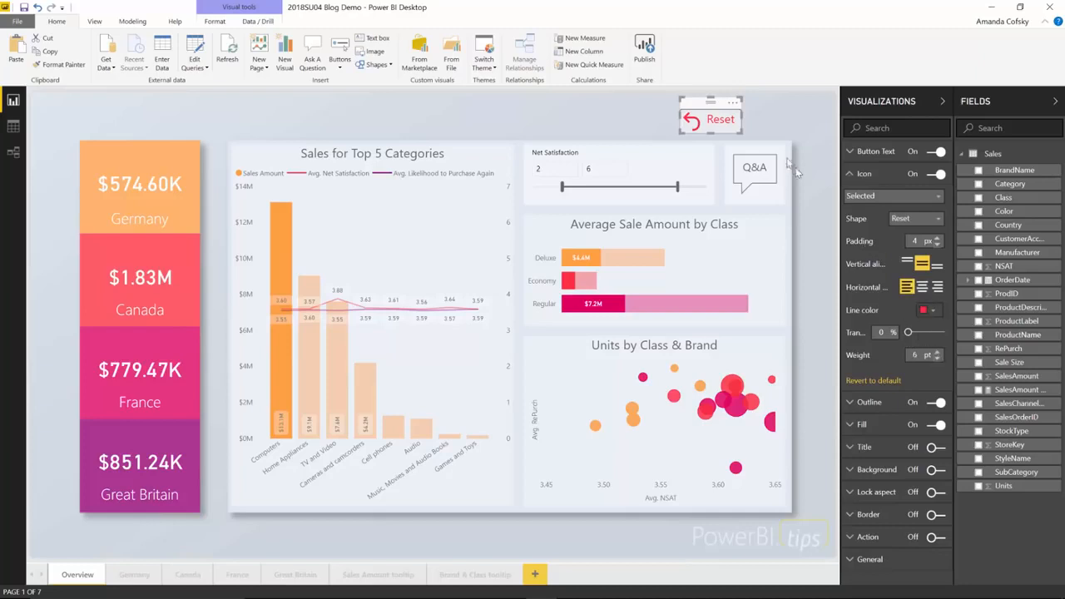
left_click(758, 127)
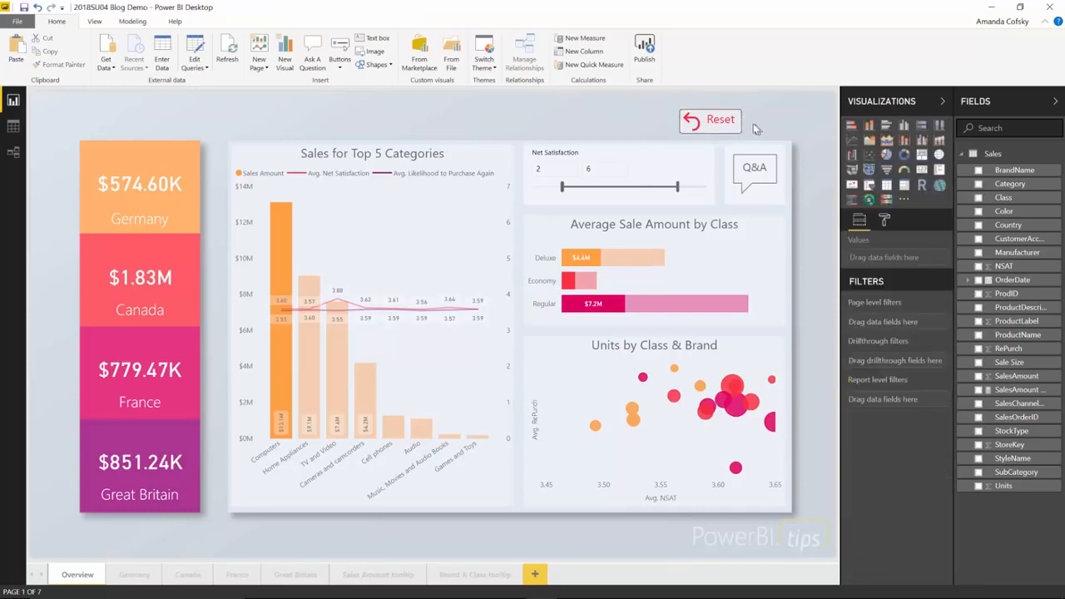
left_click(715, 105)
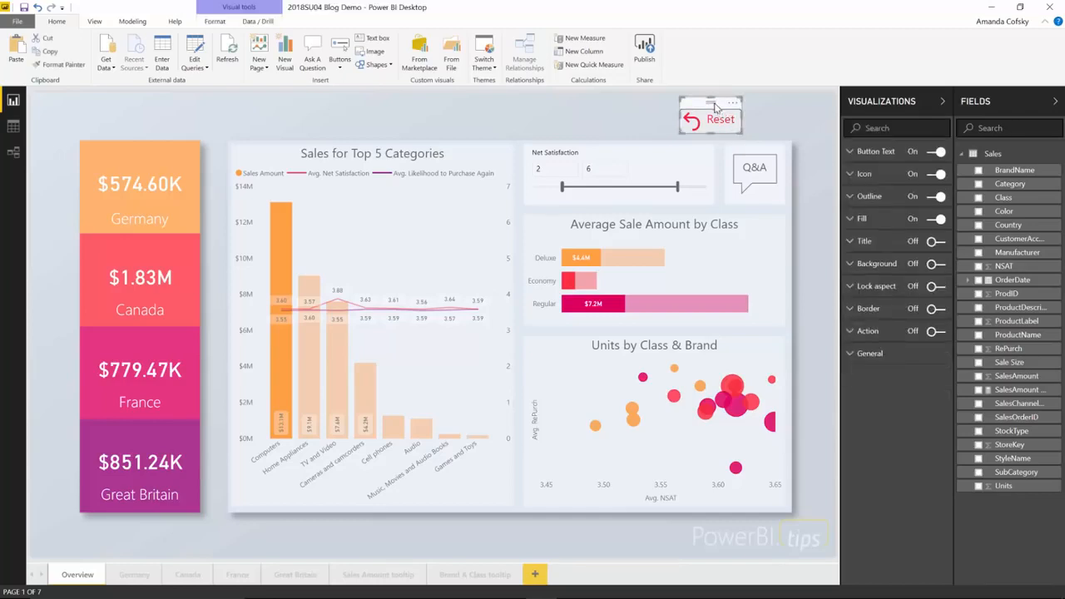
Step: Turn on the Reset button's action with type Bookmark, assign a bookmark to it, and run the button to reset the page's filters
left_click(937, 332)
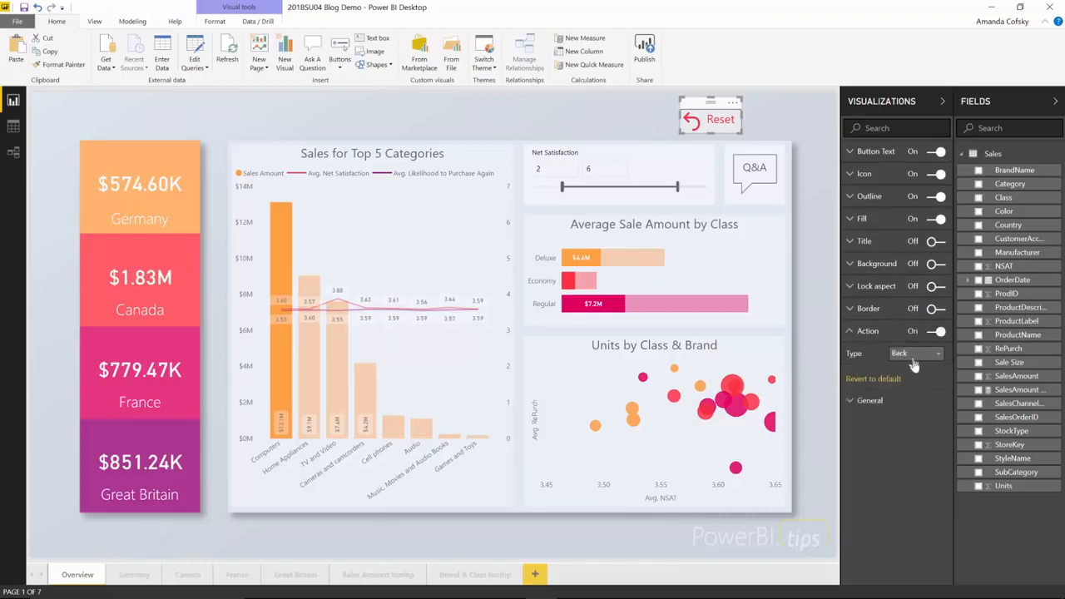
left_click(913, 356)
left_click(909, 382)
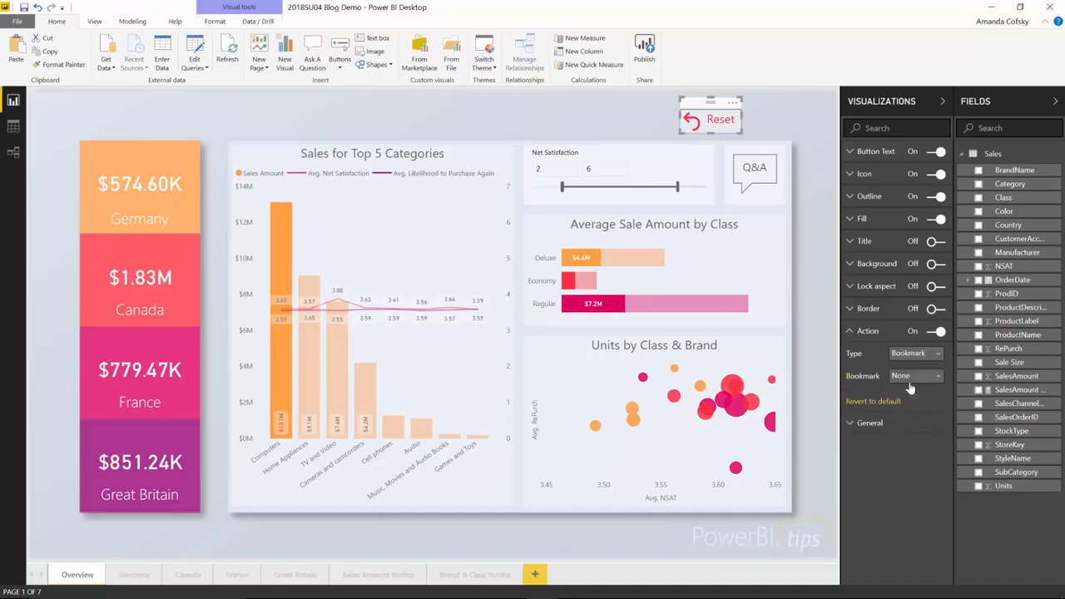
left_click(910, 388)
left_click(908, 397)
left_click(774, 121)
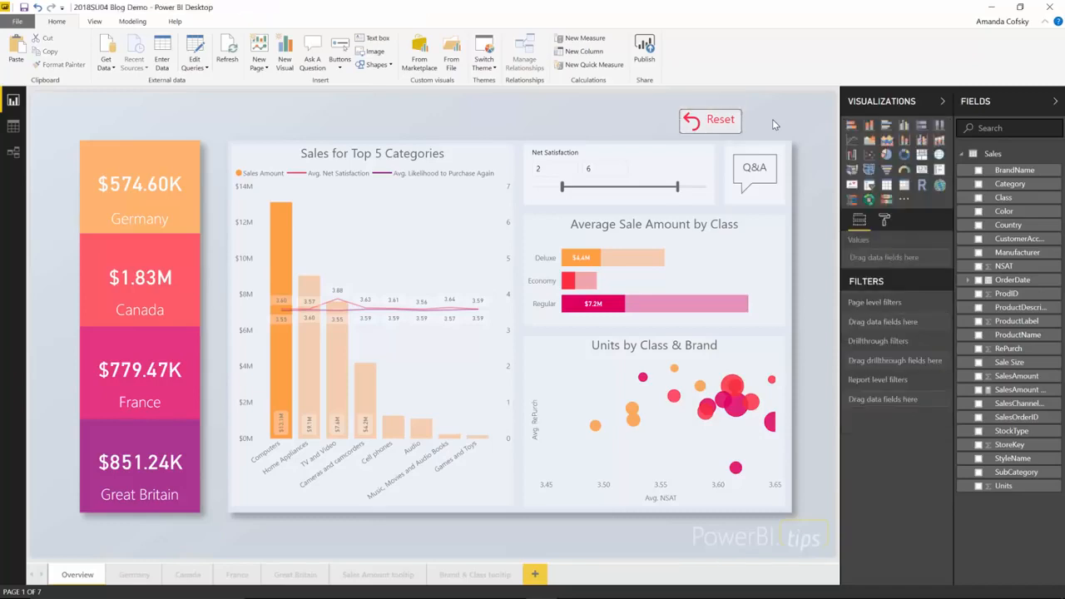
left_click(708, 122, "ctrl")
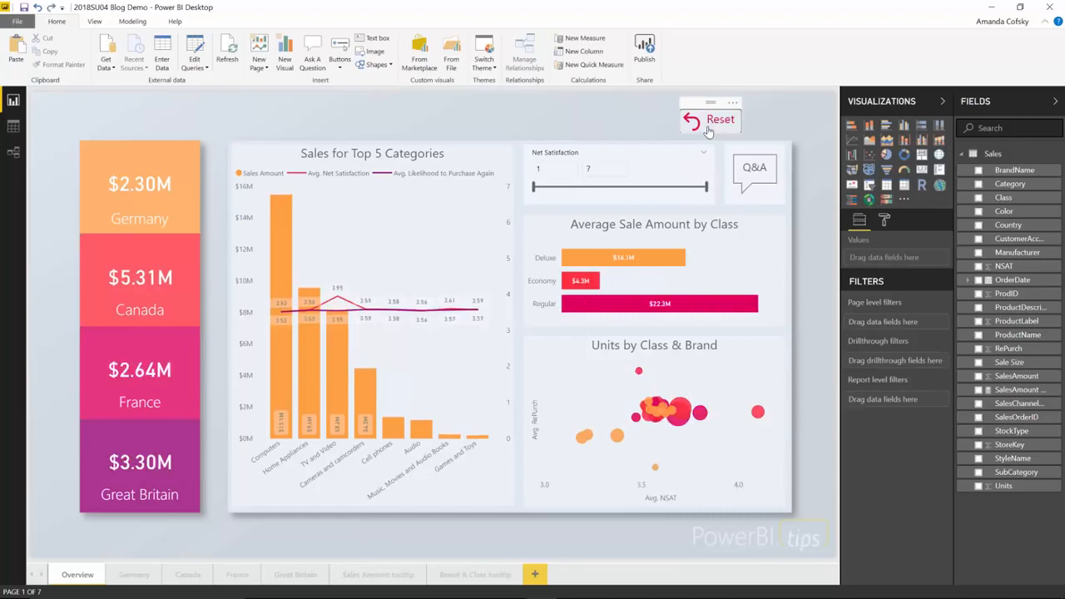
Step: Review the Q&A button's icon settings for the Default, Hover and Selected states
left_click(748, 147)
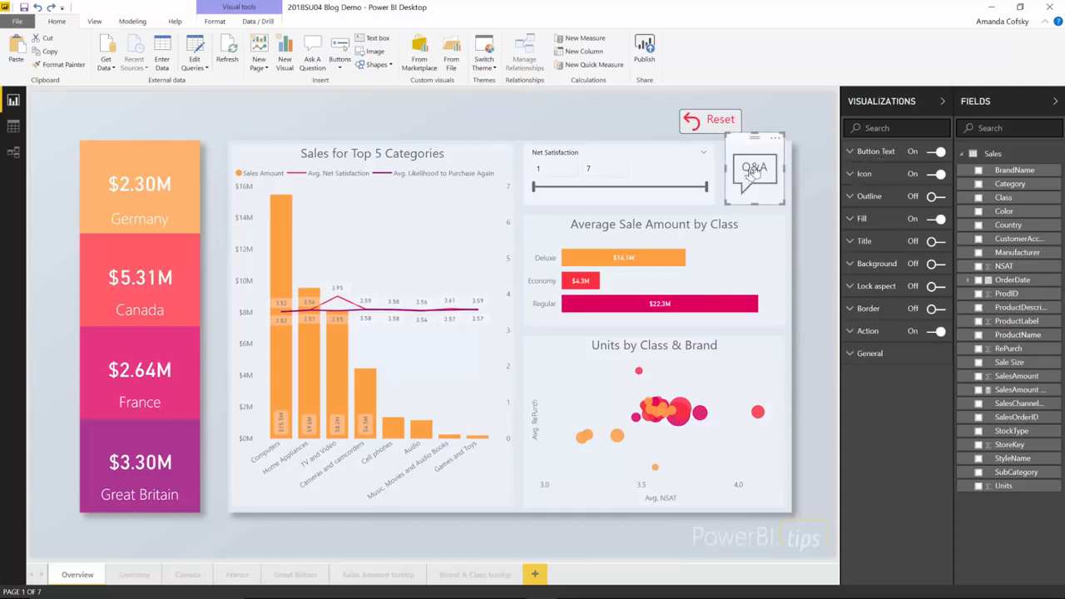
left_click(878, 176)
left_click(881, 198)
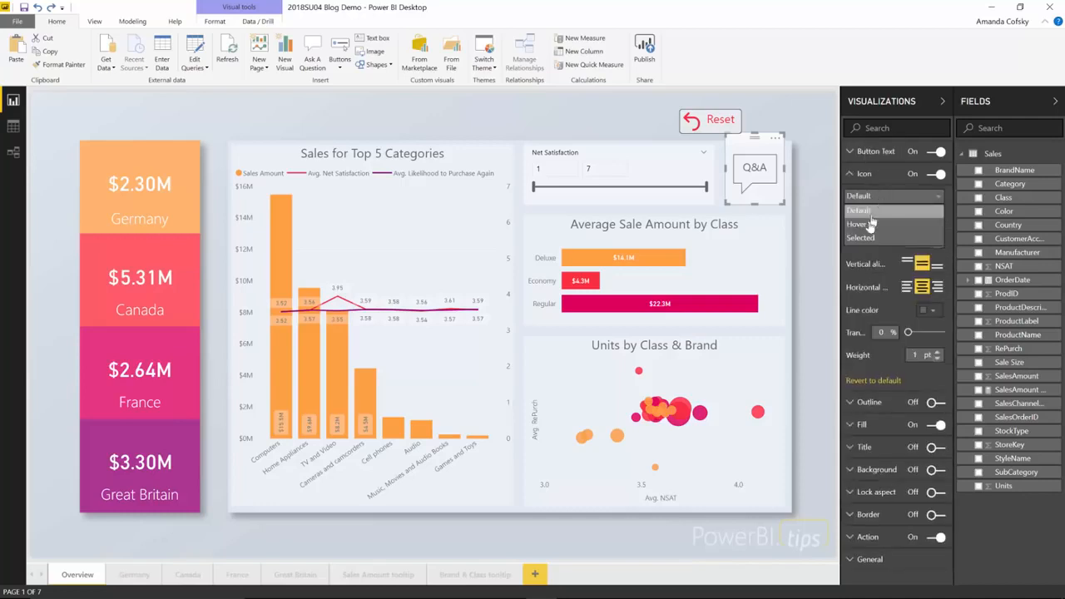
left_click(868, 224)
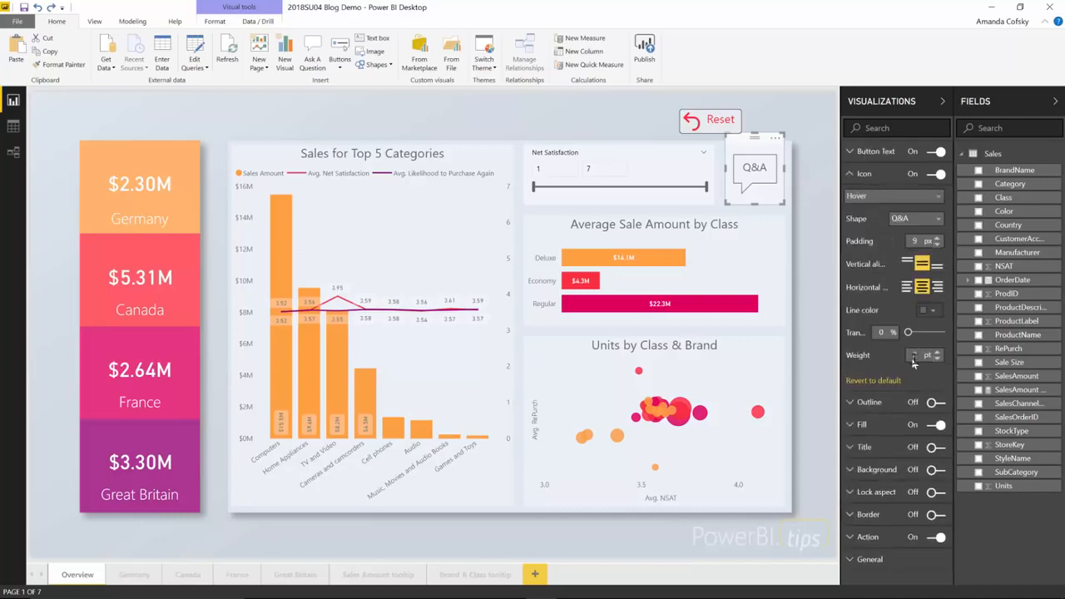
left_click(895, 204)
left_click(876, 241)
left_click(865, 176)
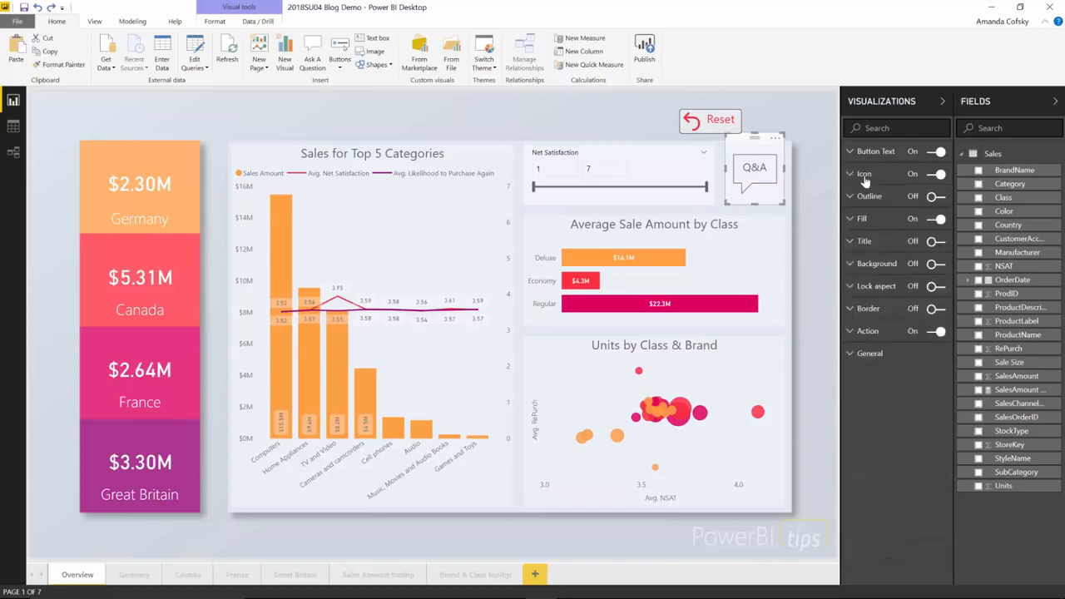